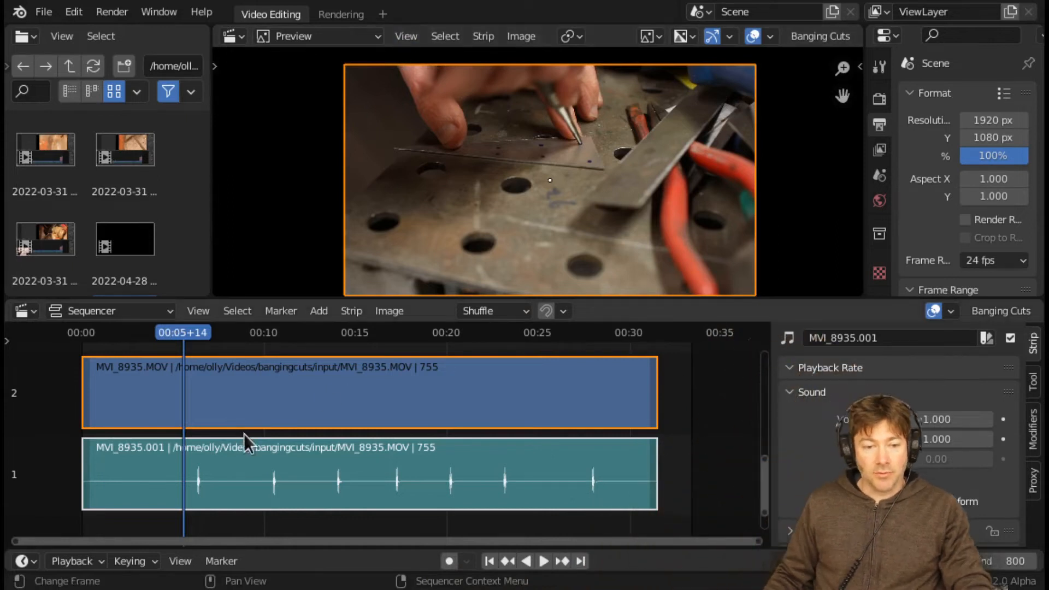
Preview the first audio peak by playing through it, then return the playhead to frame 137
{"action": "left_click", "coordinate": [177, 334]}
{"action": "key", "text": "space"}
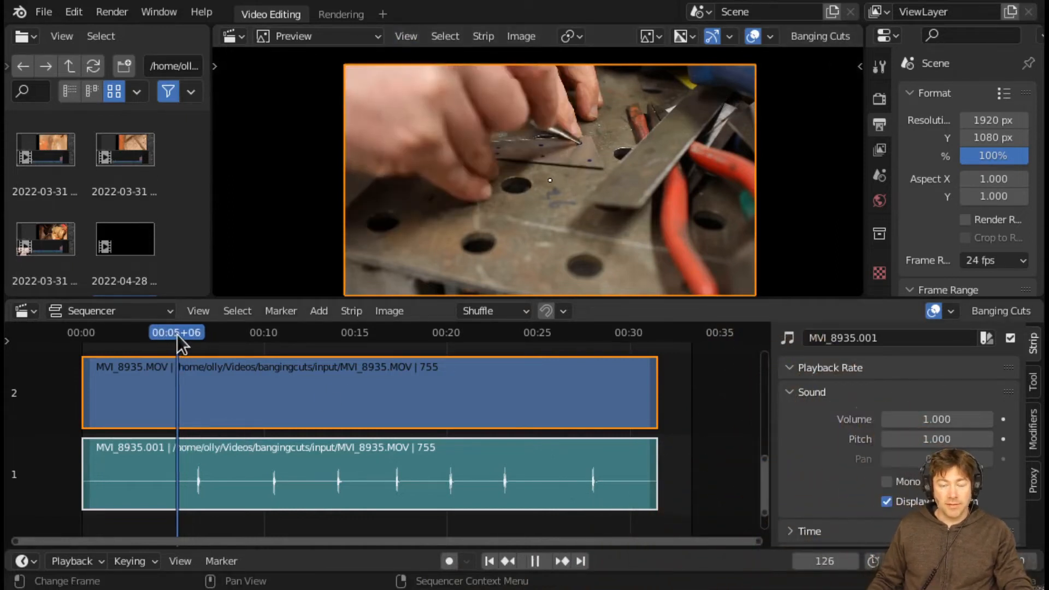
{"action": "key", "text": "space"}
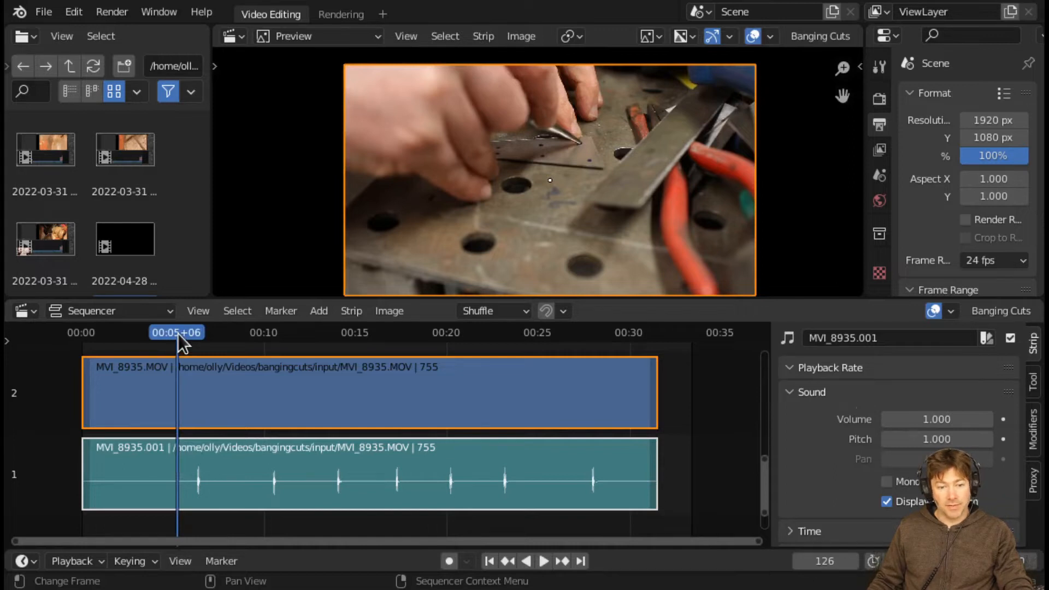
{"action": "key", "text": "space"}
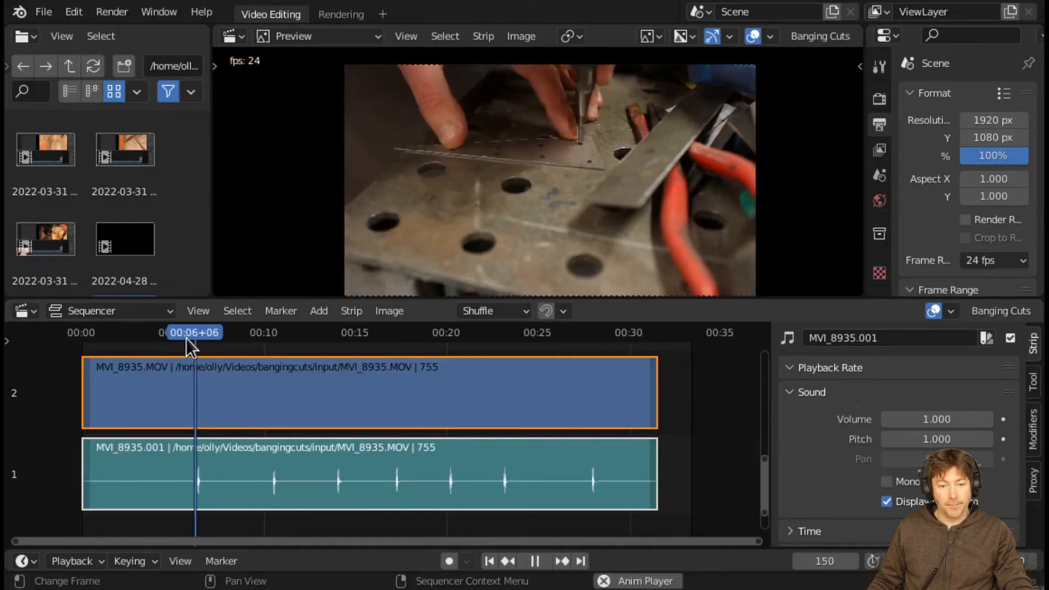
{"action": "key", "text": "space"}
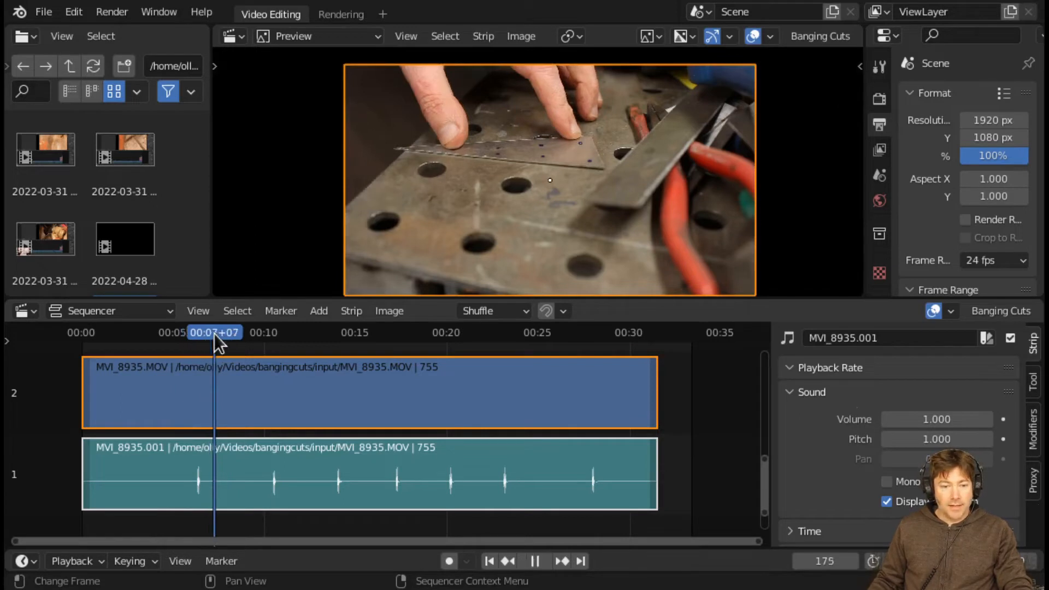
{"action": "left_click_drag", "start_coordinate": [196, 337], "coordinate": [184, 328]}
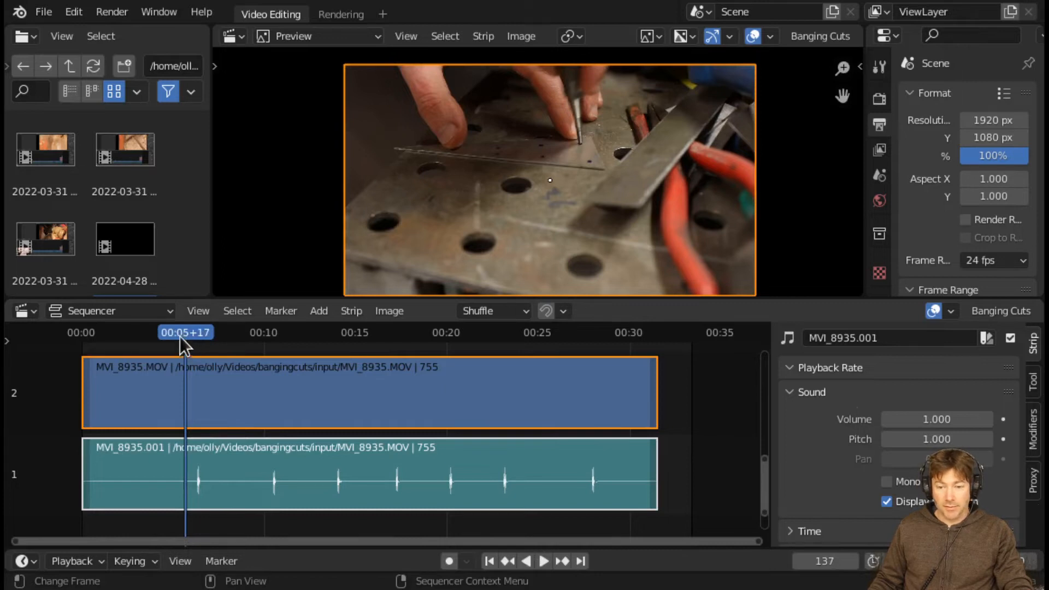
Run Banging Cuts > Make Cuts with threshold -15 dB, preroll 1, postroll 5, Auto holdoff
{"action": "left_click", "coordinate": [1005, 311]}
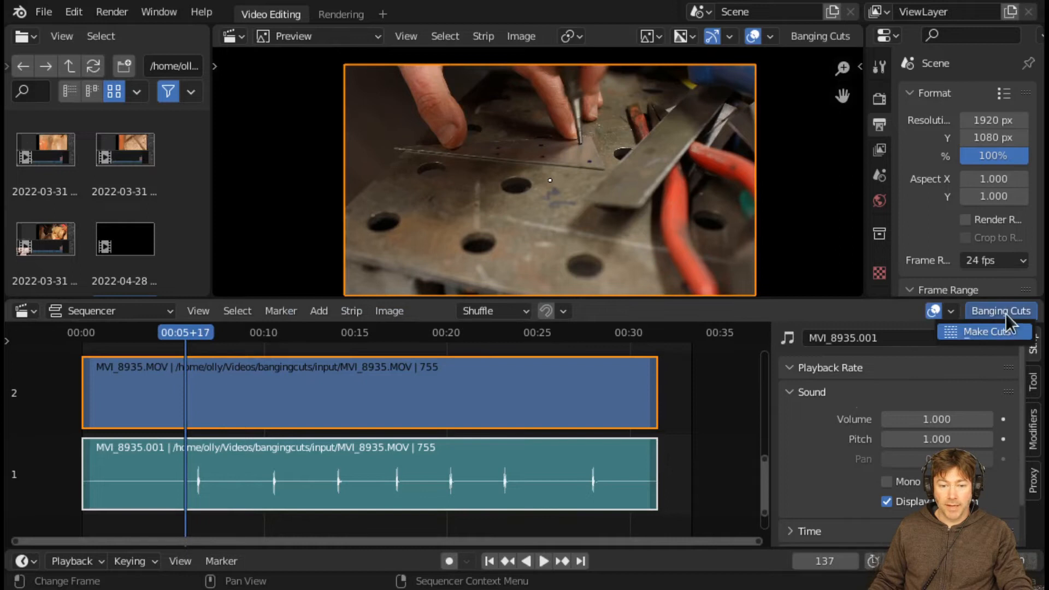
{"action": "left_click", "coordinate": [990, 331]}
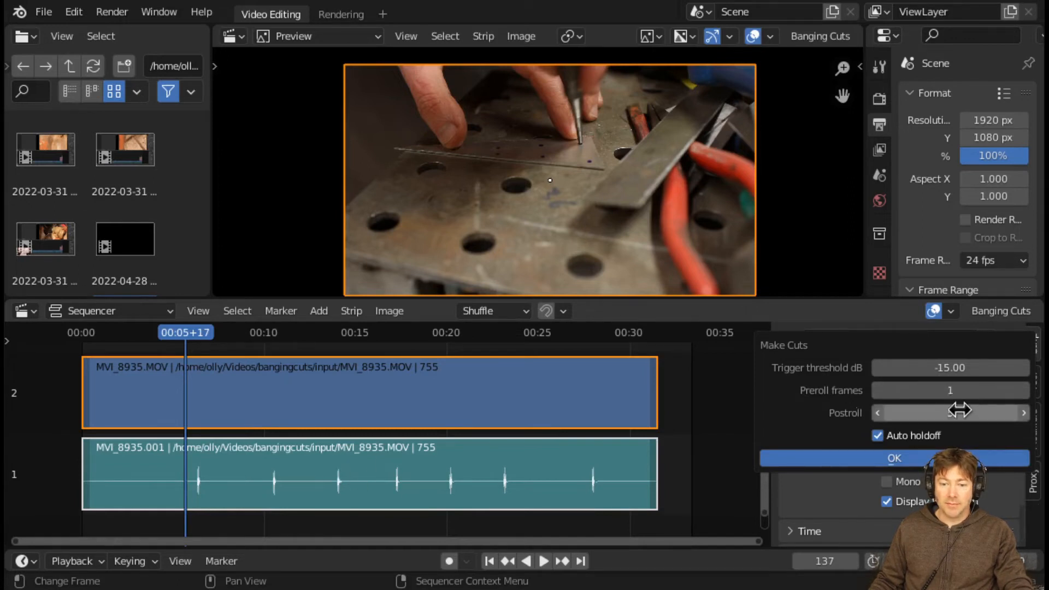
{"action": "left_click", "coordinate": [812, 456]}
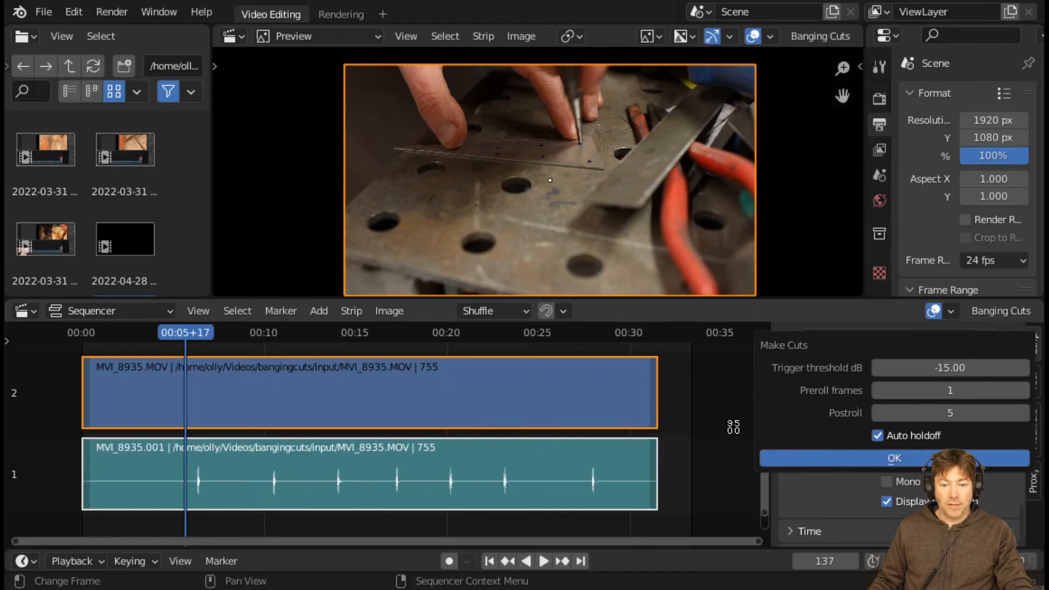
{"action": "scroll", "coordinate": [195, 435], "scroll_direction": "up", "scroll_amount": 2}
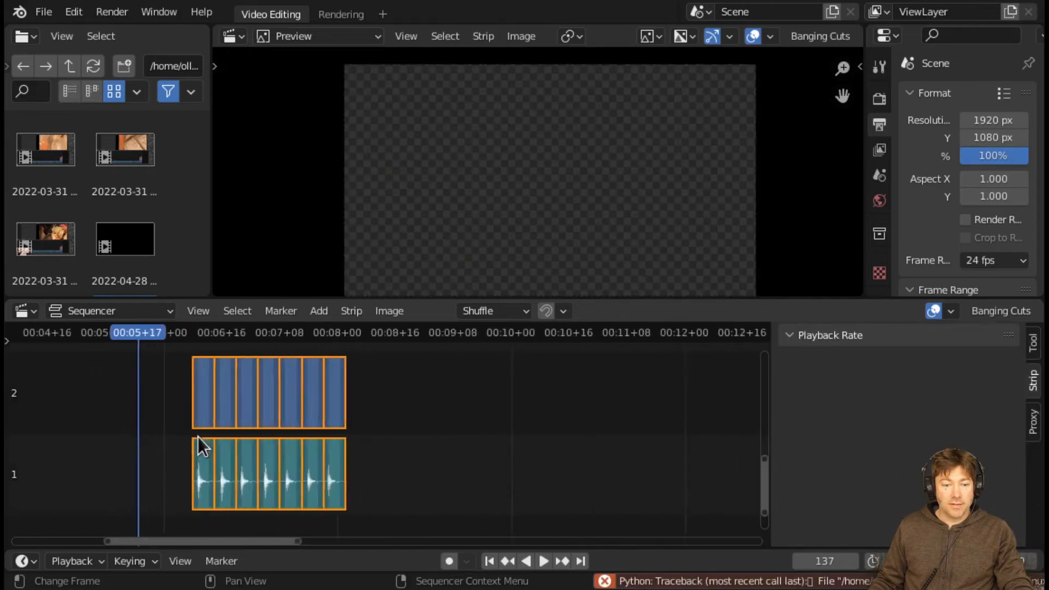
{"action": "scroll", "coordinate": [195, 437], "scroll_direction": "up", "scroll_amount": 2}
{"action": "scroll", "coordinate": [189, 437], "scroll_direction": "up", "scroll_amount": 2}
{"action": "scroll", "coordinate": [435, 450], "scroll_direction": "up", "scroll_amount": 2}
{"action": "scroll", "coordinate": [434, 450], "scroll_direction": "up", "scroll_amount": 1}
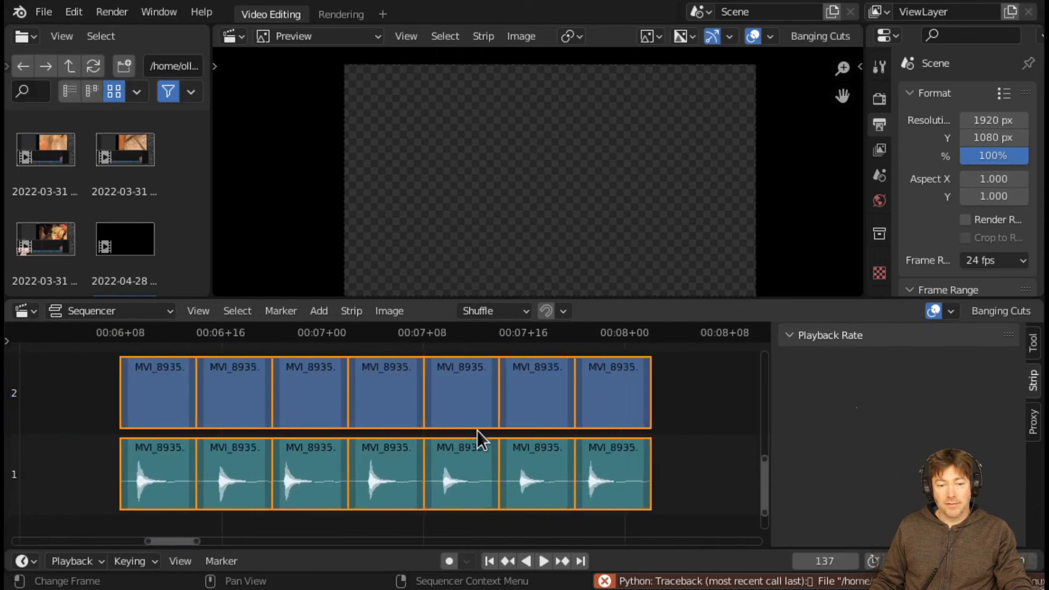
{"action": "left_click", "coordinate": [114, 336]}
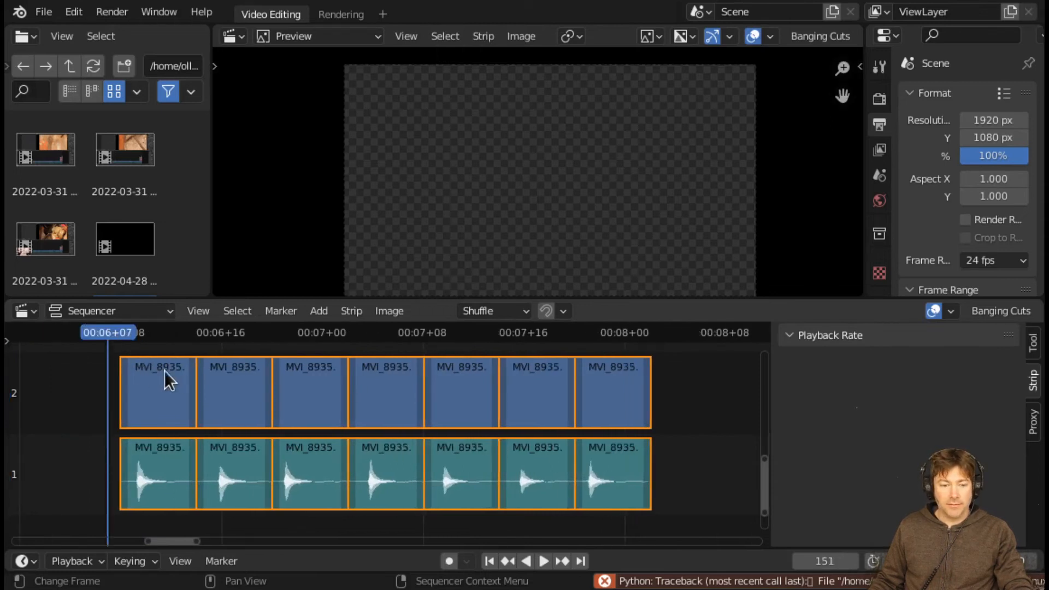
{"action": "key", "text": "space"}
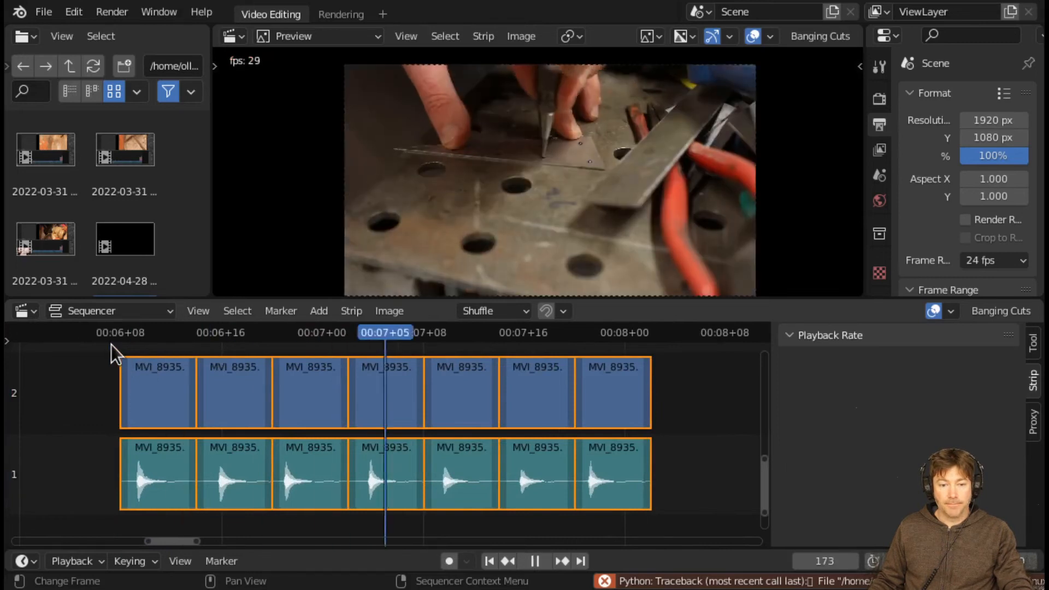
{"action": "key", "text": "space"}
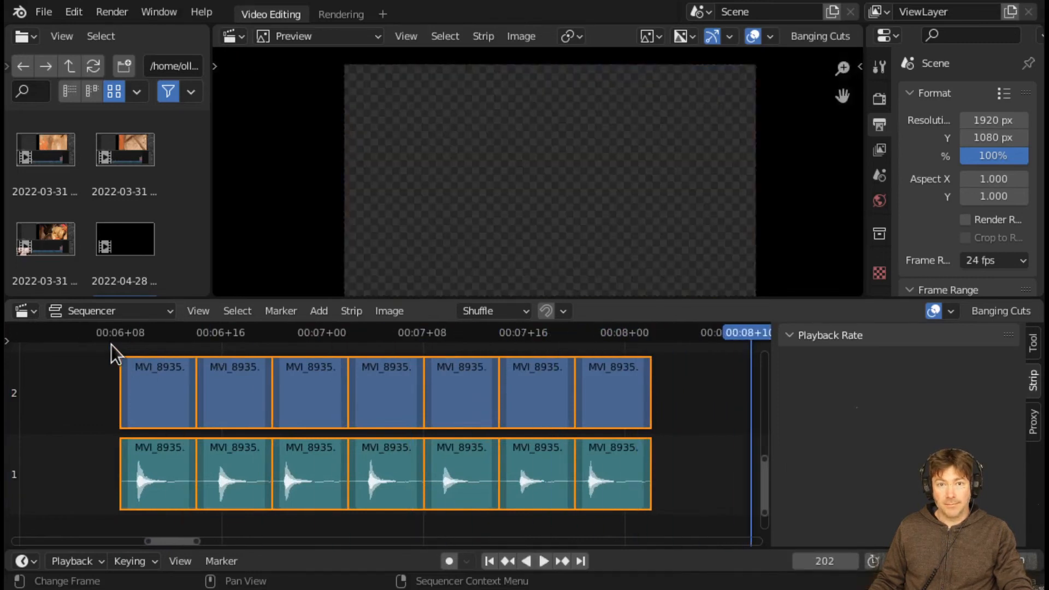